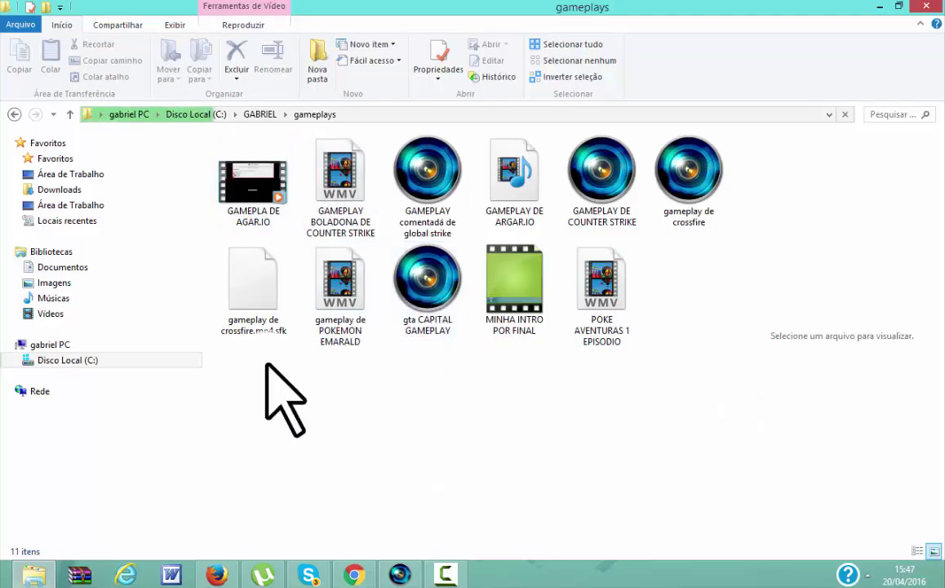
Import GAMEPLAY comentadá de global strike.mp4 from the gameplays folder into the Vegas Pro project media
{"action": "left_click", "coordinate": [369, 211]}
{"action": "left_click_drag", "start_coordinate": [399, 175], "coordinate": [315, 166]}
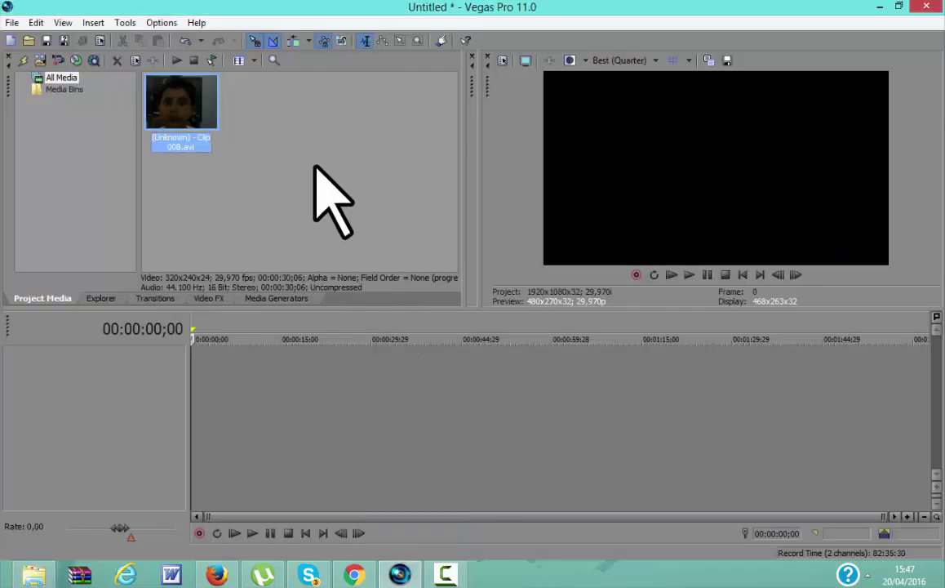
{"action": "left_click_drag", "start_coordinate": [292, 117], "coordinate": [253, 155]}
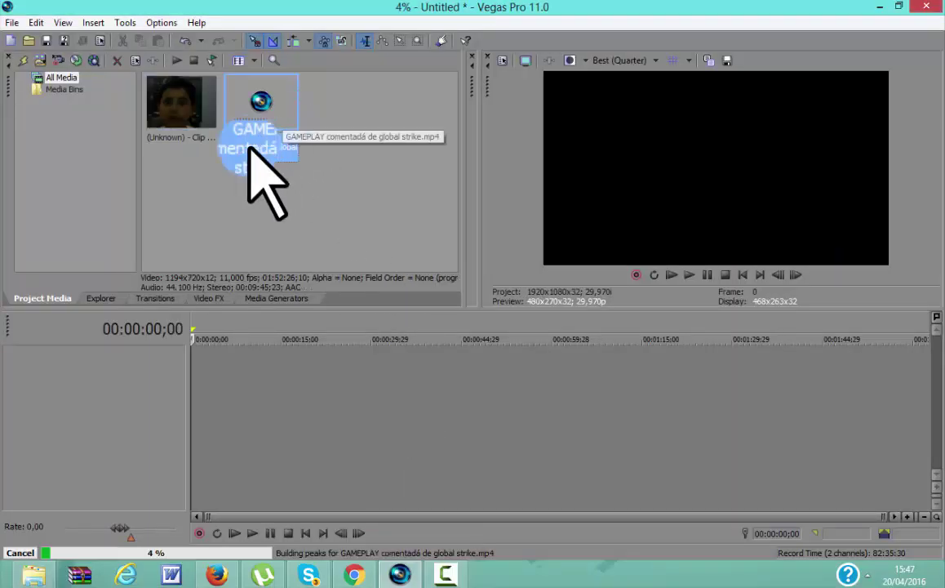
Place the webcam clip at the timeline start with the gameplay clip on tracks below, and extend the webcam clip to the gameplay's end
{"action": "left_click", "coordinate": [172, 98]}
{"action": "left_click_drag", "start_coordinate": [174, 97], "coordinate": [291, 342]}
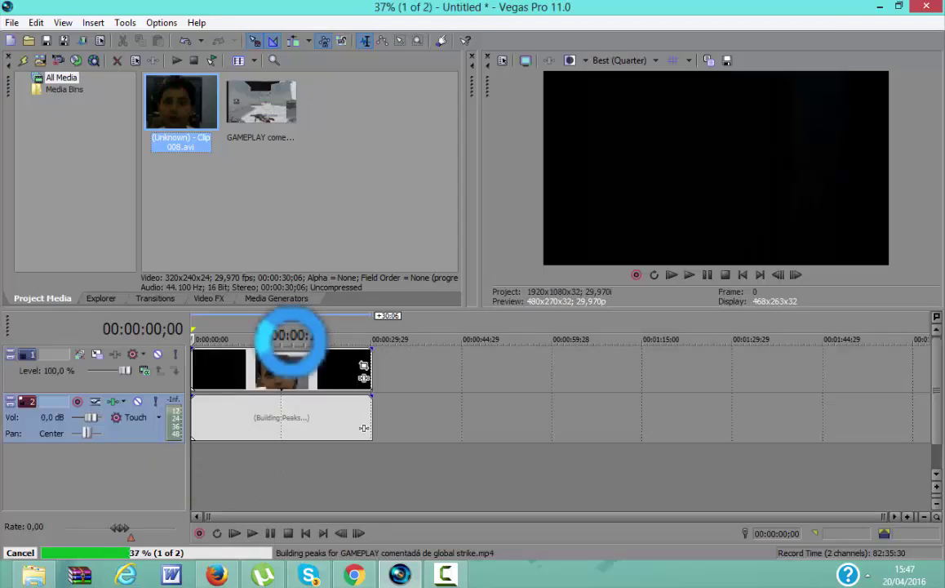
{"action": "left_click_drag", "start_coordinate": [261, 114], "coordinate": [249, 498]}
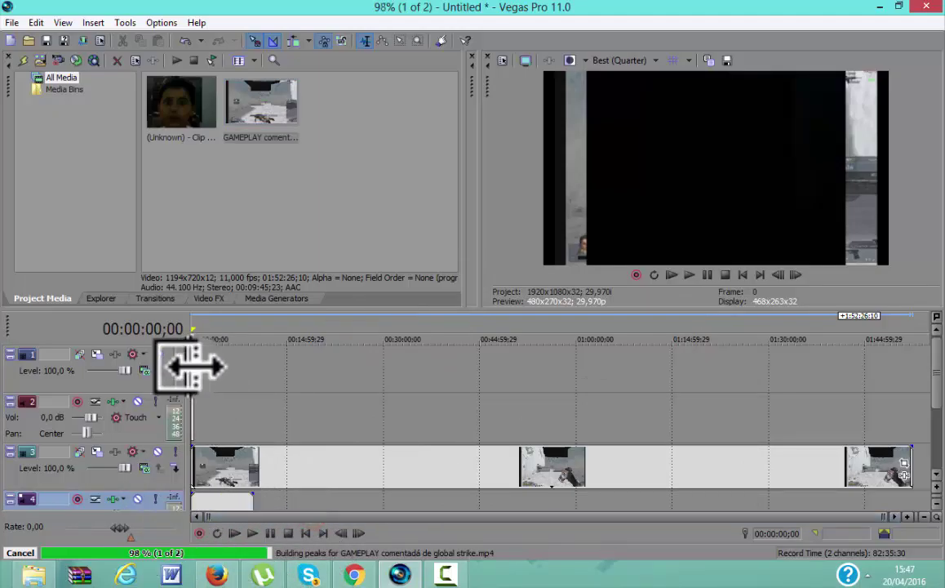
{"action": "left_click_drag", "start_coordinate": [189, 367], "coordinate": [794, 500]}
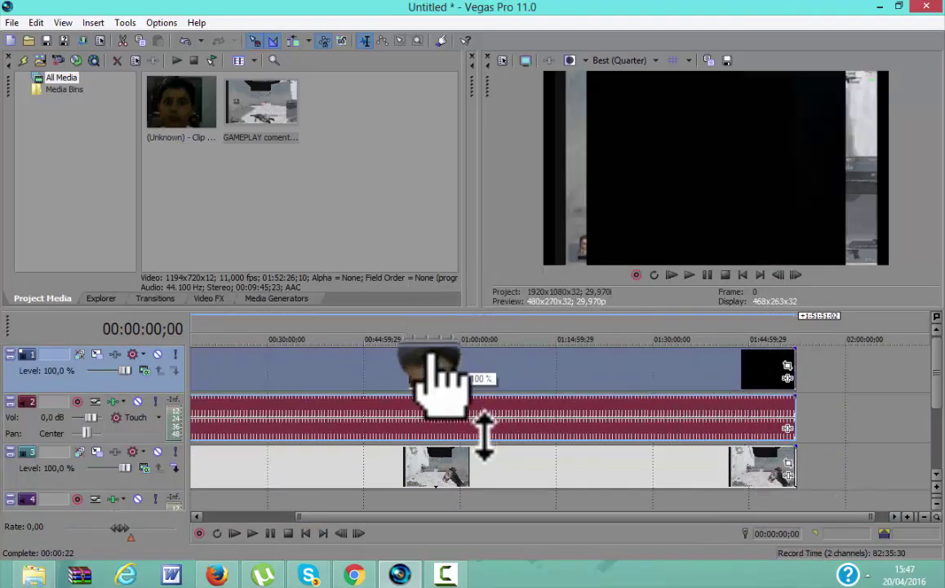
Play the opening seconds of the project to preview the webcam clip over the gameplay, and pause
{"action": "left_click", "coordinate": [692, 275]}
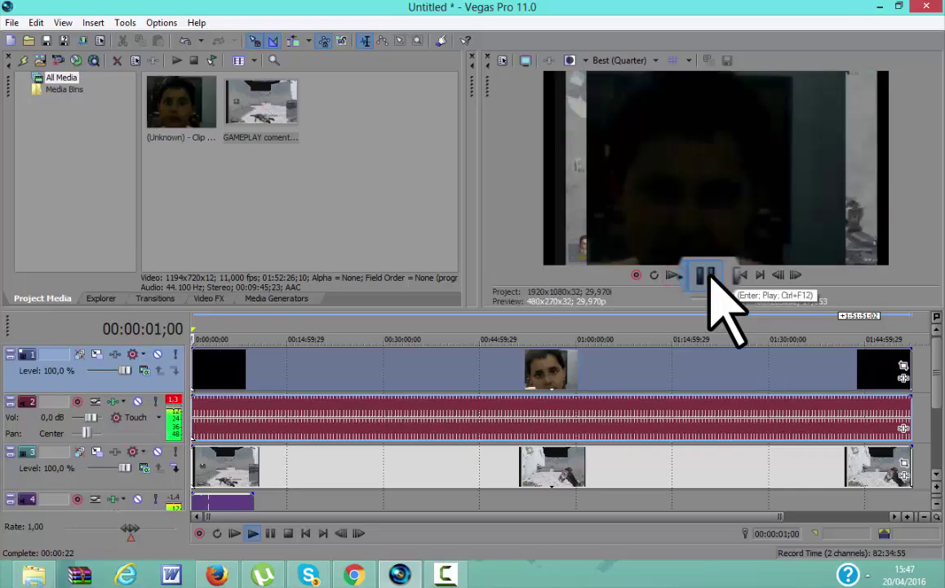
{"action": "left_click", "coordinate": [707, 275]}
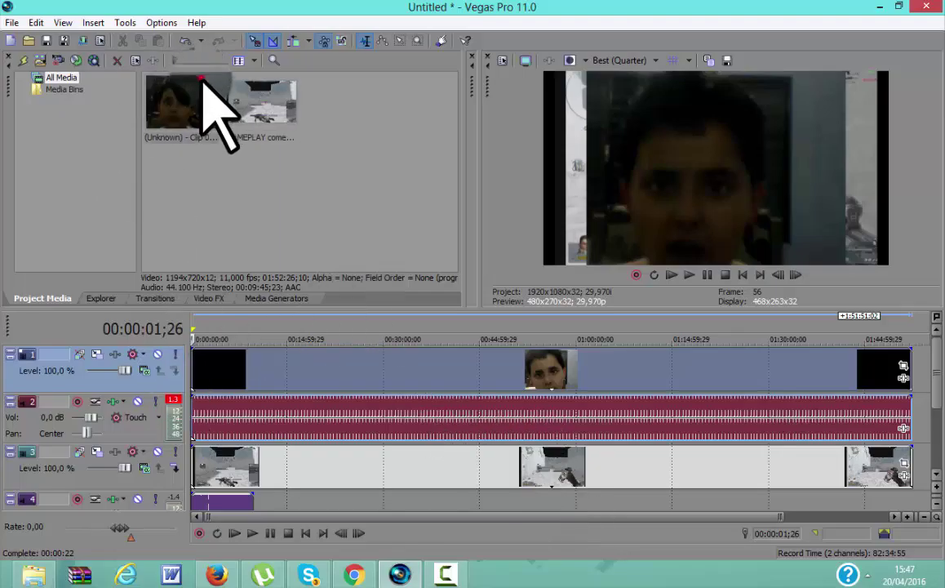
{"action": "left_click_drag", "start_coordinate": [200, 78], "coordinate": [251, 108]}
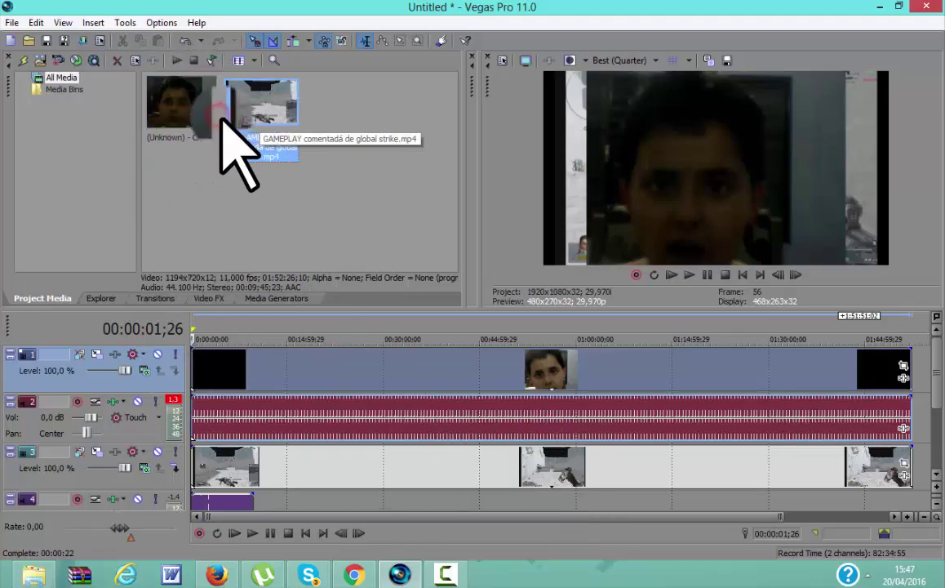
Apply the Cookie Cutter video effect with its default preset to the webcam clip on track 1
{"action": "left_click", "coordinate": [209, 298]}
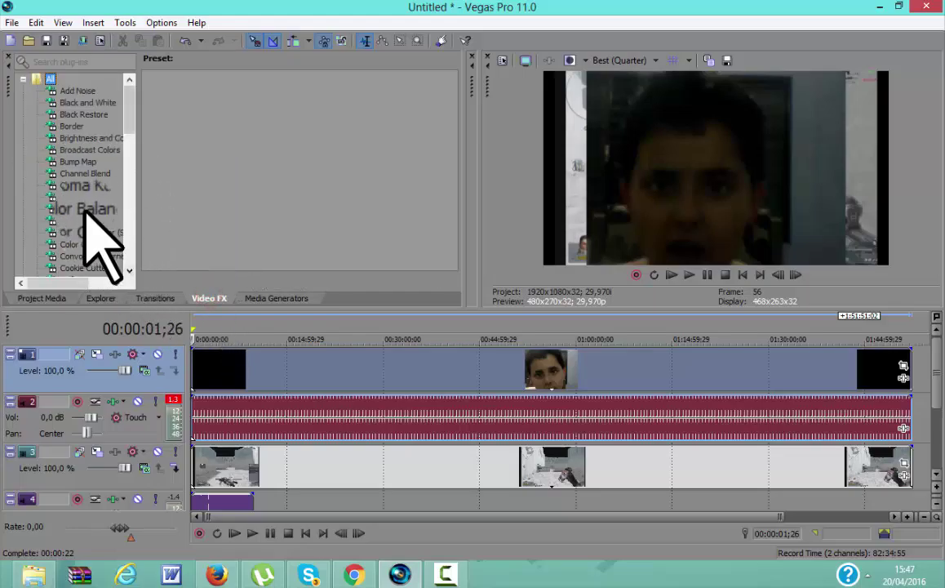
{"action": "left_click", "coordinate": [128, 271]}
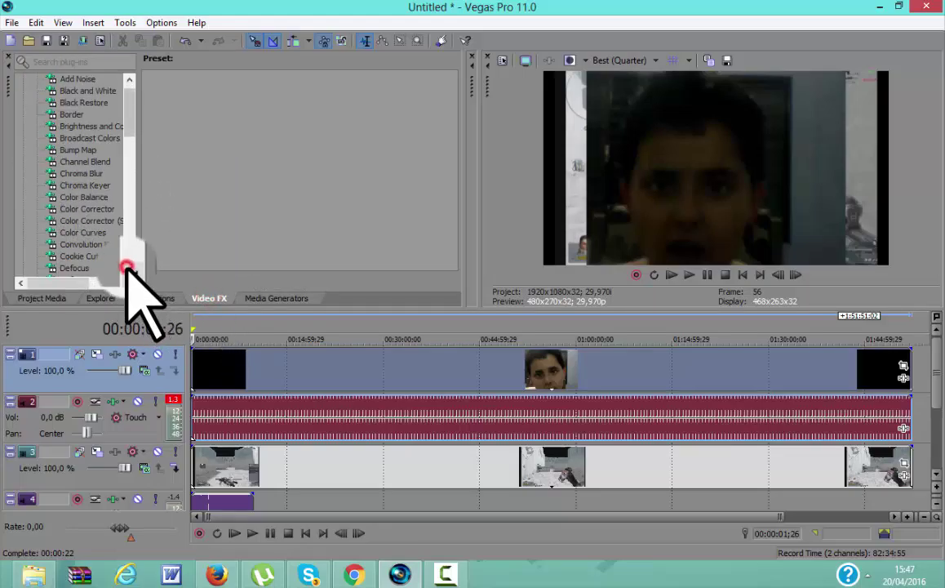
{"action": "left_click_drag", "start_coordinate": [89, 258], "coordinate": [269, 374]}
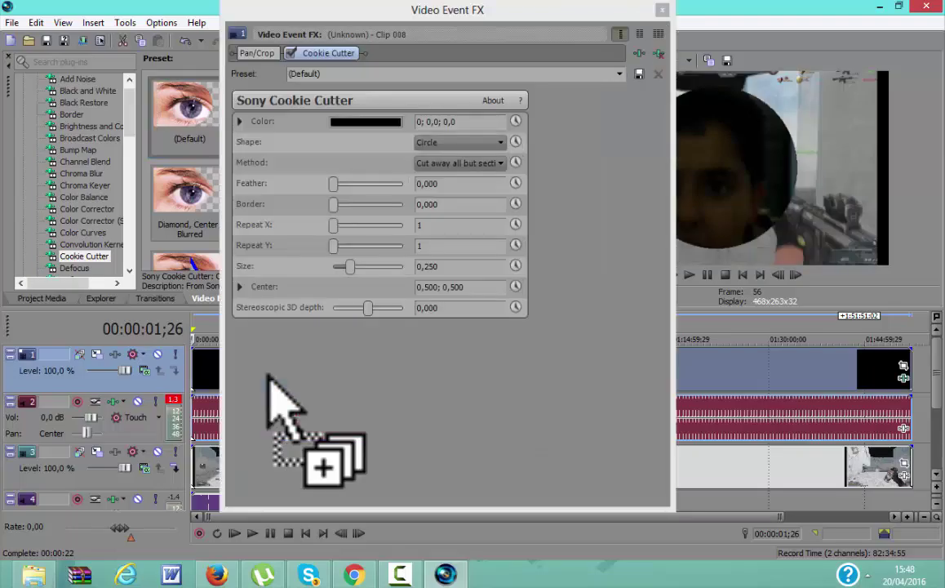
{"action": "left_click_drag", "start_coordinate": [460, 26], "coordinate": [333, 22]}
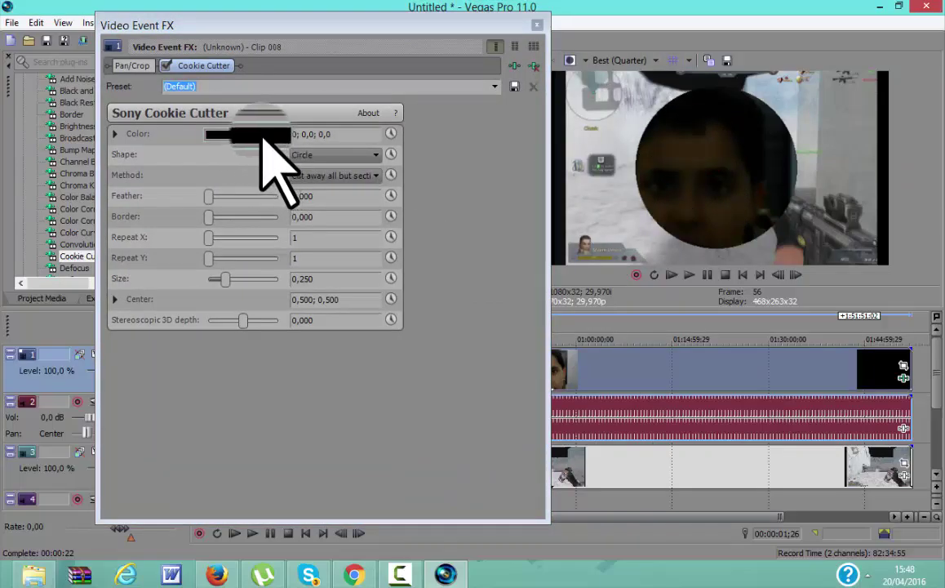
Try the Oval and Diamond shapes for the webcam cutout and return the shape to Circle
{"action": "left_click", "coordinate": [346, 160]}
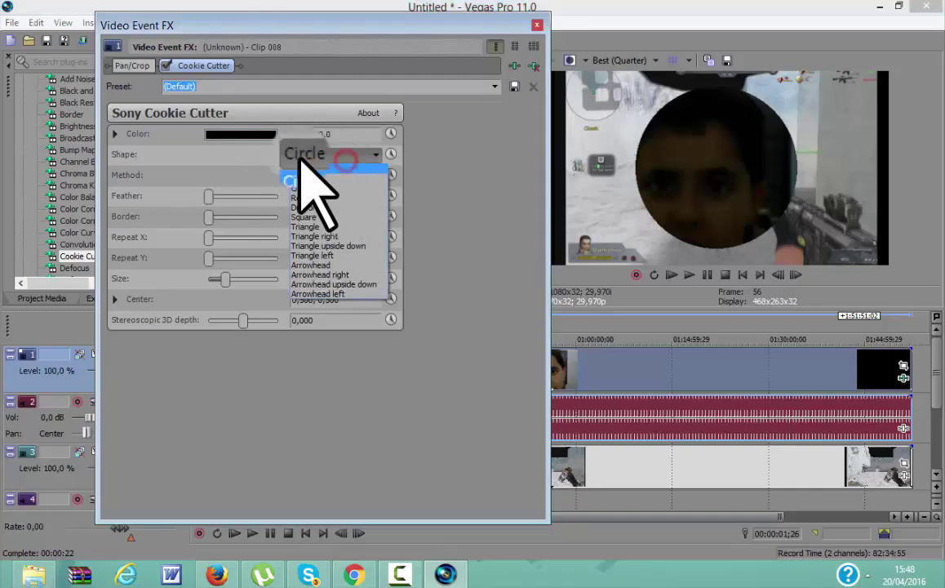
{"action": "left_click", "coordinate": [306, 180]}
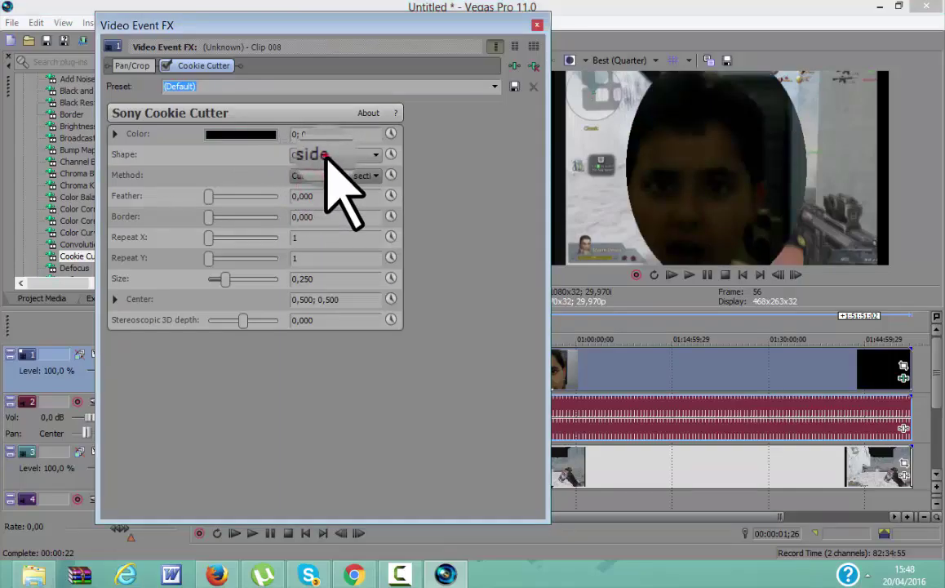
{"action": "left_click", "coordinate": [327, 155]}
{"action": "left_click", "coordinate": [325, 209]}
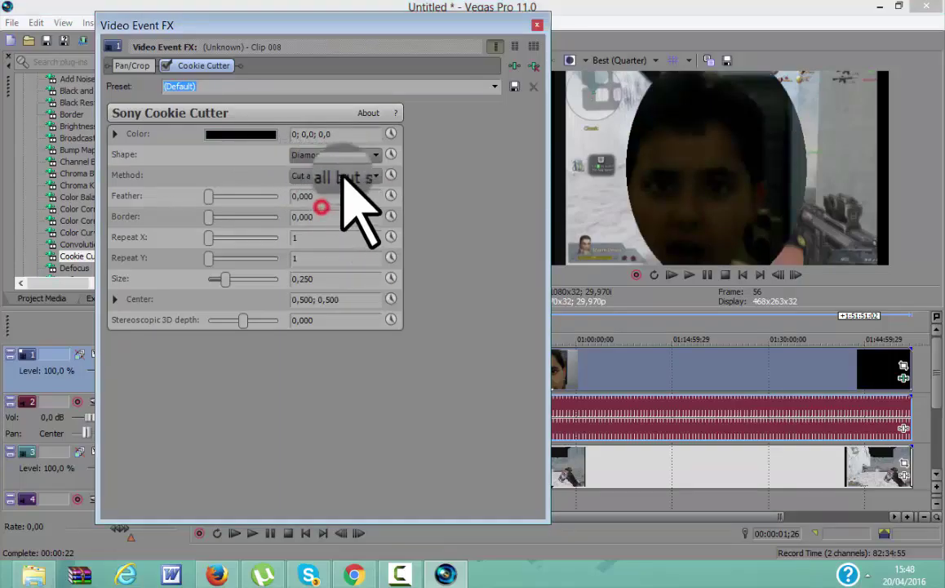
{"action": "left_click", "coordinate": [343, 155]}
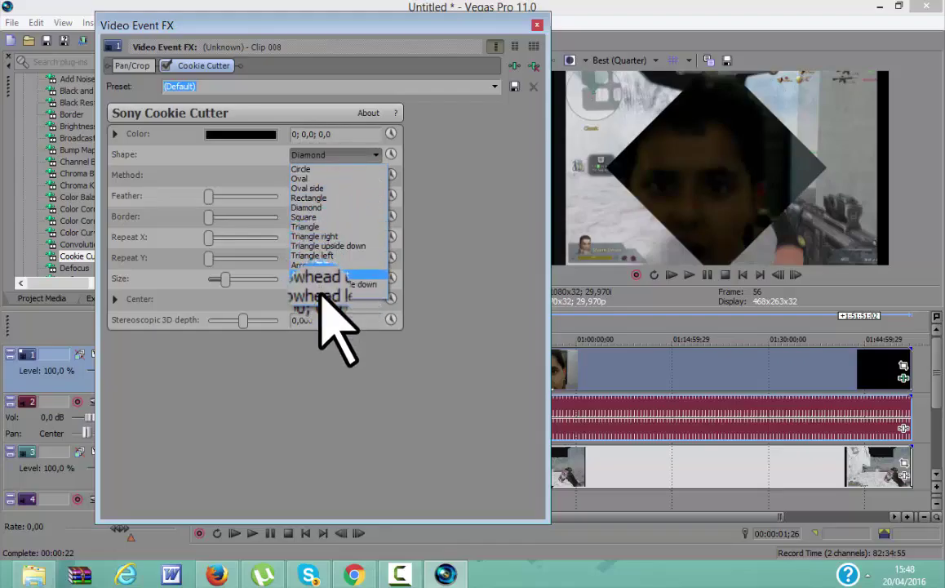
{"action": "left_click", "coordinate": [309, 171]}
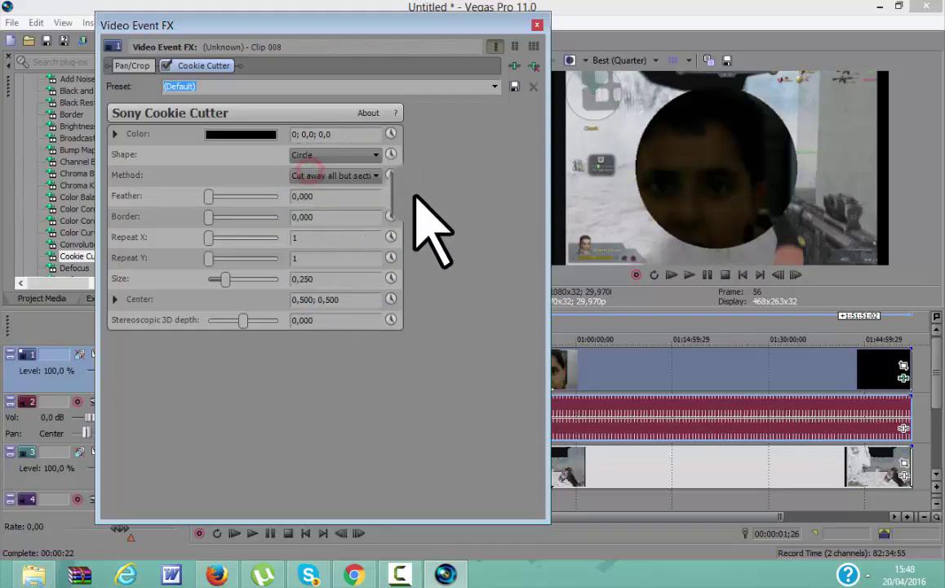
Set the circular cutout's feather to about 0,253 and its size to about 0,232, and close the effect settings
{"action": "left_click_drag", "start_coordinate": [212, 196], "coordinate": [221, 231]}
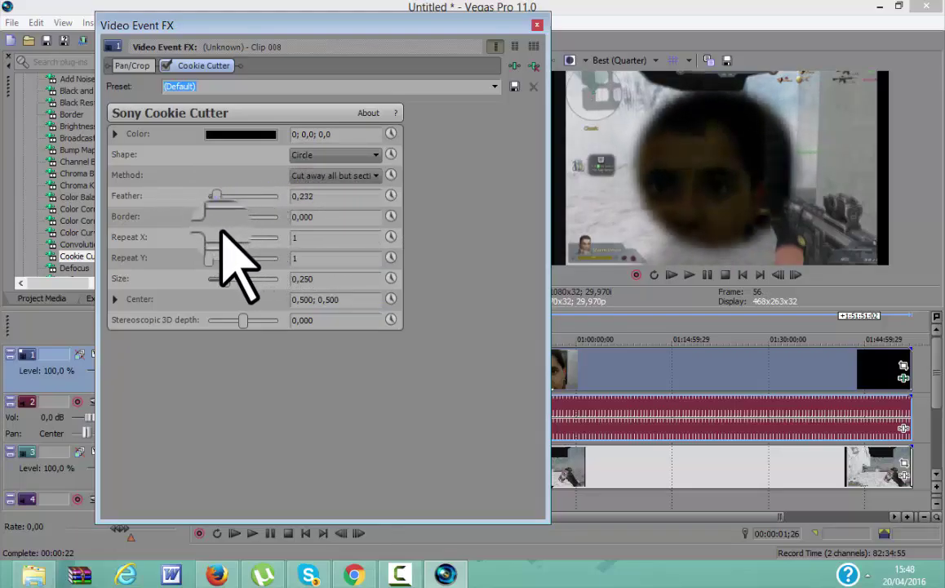
{"action": "left_click_drag", "start_coordinate": [209, 216], "coordinate": [142, 212]}
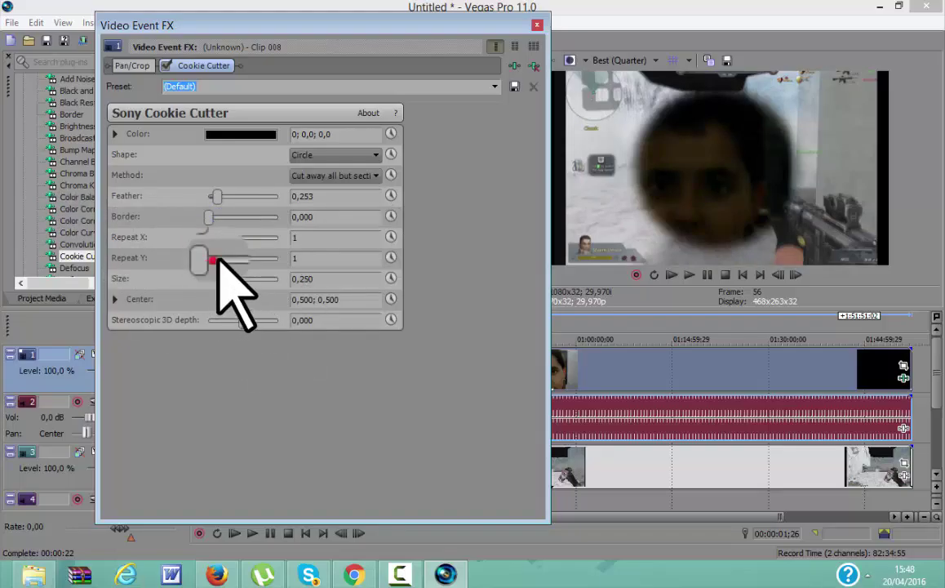
{"action": "left_click_drag", "start_coordinate": [218, 260], "coordinate": [25, 295]}
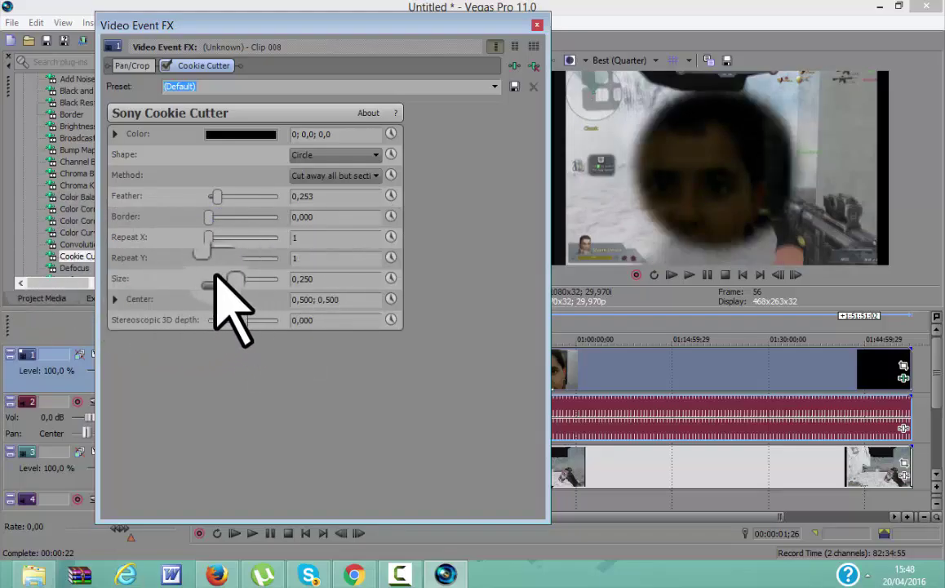
{"action": "mouse_move", "coordinate": [231, 277]}
{"action": "left_mouse_down"}
{"action": "mouse_move", "coordinate": [425, 279]}
{"action": "mouse_move", "coordinate": [187, 275]}
{"action": "mouse_move", "coordinate": [261, 280]}
{"action": "mouse_move", "coordinate": [221, 285]}
{"action": "left_mouse_up"}
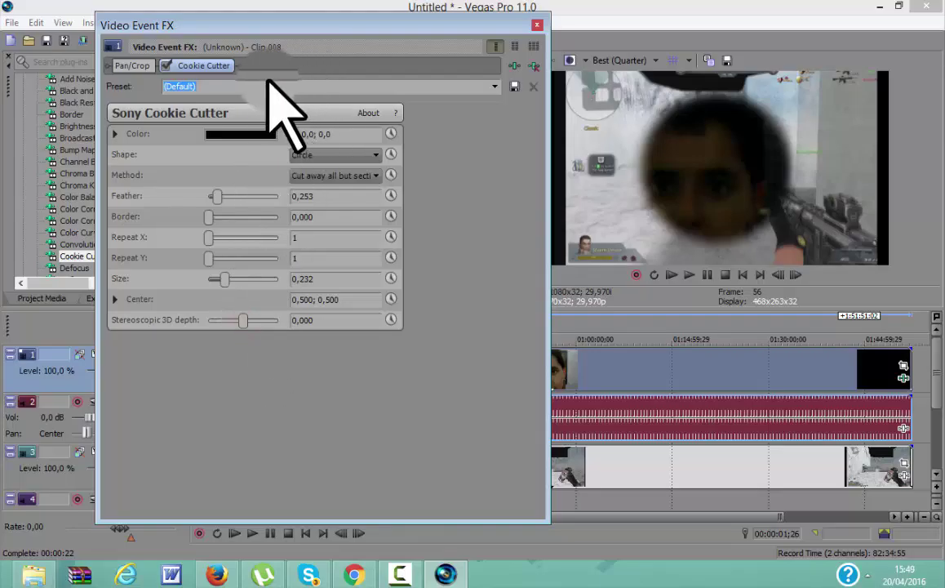
{"action": "left_click", "coordinate": [535, 26]}
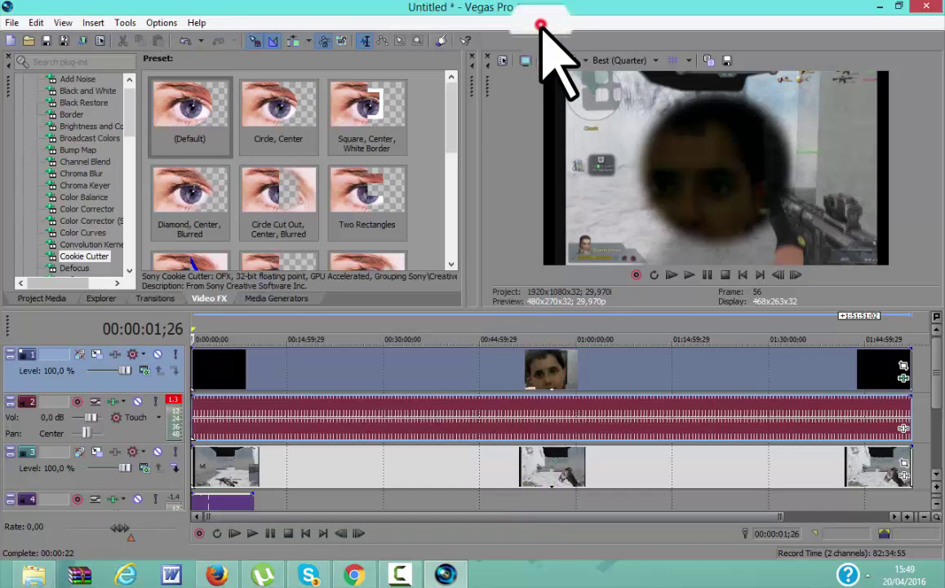
Reframe the webcam clip with Event Pan/Crop, centring the crop at about 130,4; 155,5 and enlarging it to about 377,8 by 283,4
{"action": "left_click", "coordinate": [900, 380]}
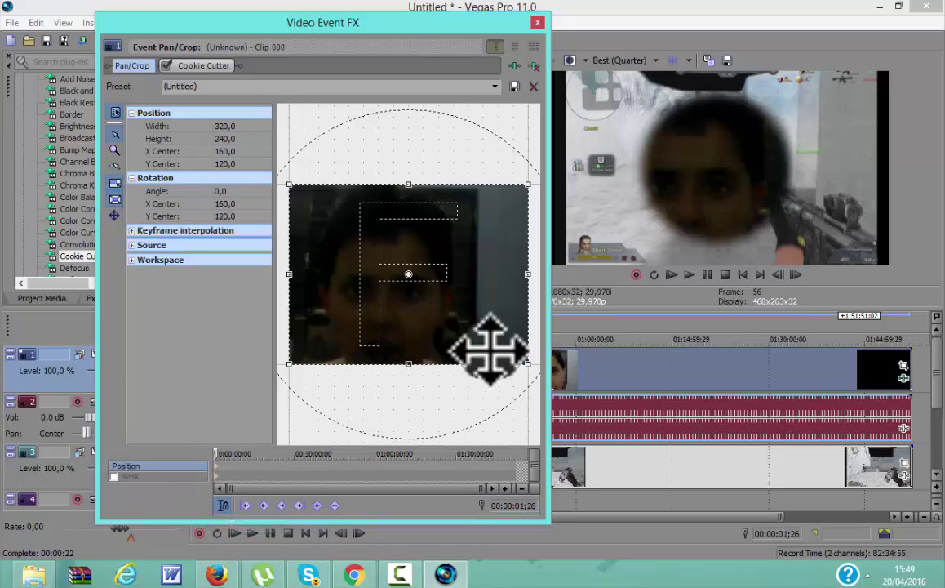
{"action": "left_click_drag", "start_coordinate": [435, 276], "coordinate": [430, 313]}
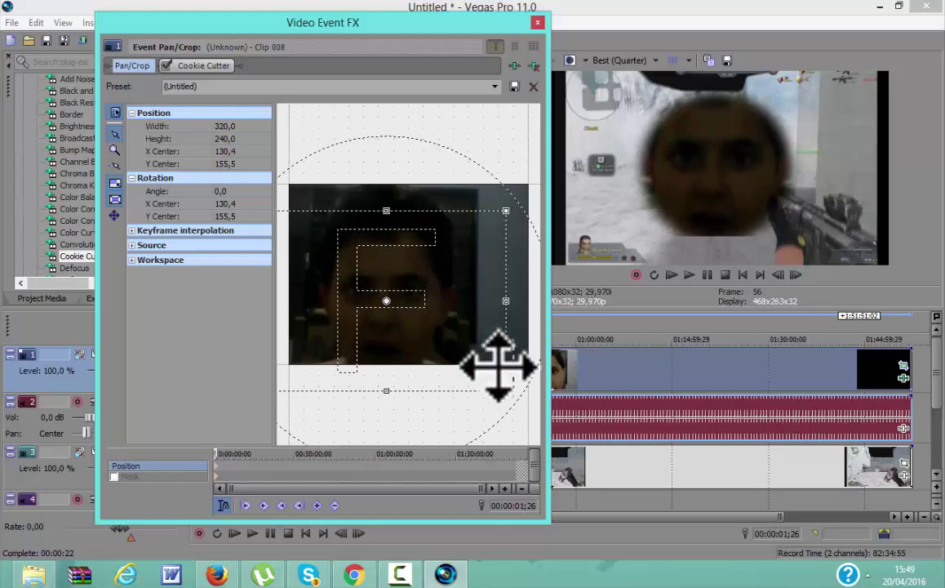
{"action": "left_click_drag", "start_coordinate": [508, 393], "coordinate": [535, 408]}
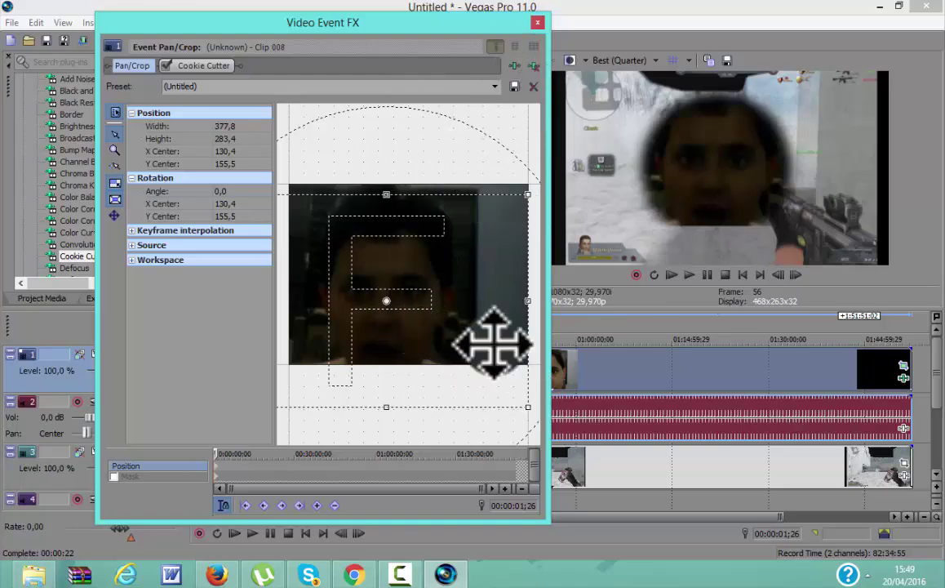
{"action": "left_click", "coordinate": [538, 19]}
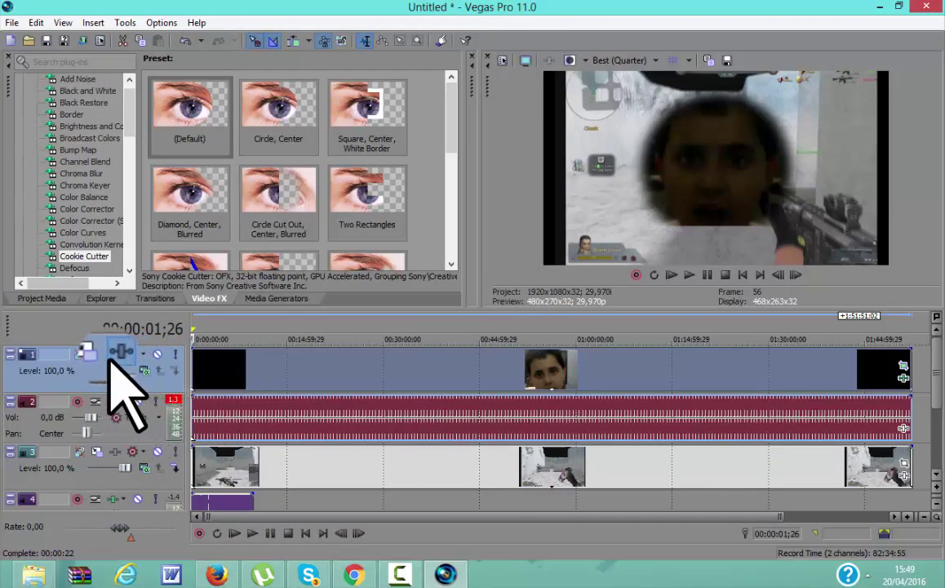
Open Track Motion for track 1, move the webcam layer to about X -535,61, Y 158,05 and shrink it to about 1.402 by 789
{"action": "mouse_move", "coordinate": [101, 356]}
{"action": "left_mouse_down"}
{"action": "mouse_move", "coordinate": [93, 372]}
{"action": "mouse_move", "coordinate": [106, 376]}
{"action": "mouse_move", "coordinate": [92, 368]}
{"action": "mouse_move", "coordinate": [97, 350]}
{"action": "left_mouse_up"}
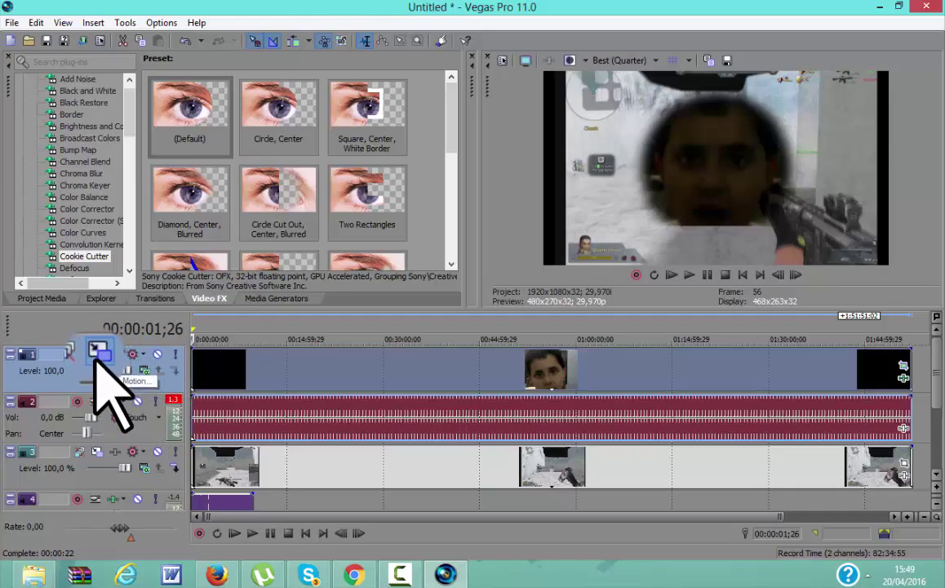
{"action": "left_click", "coordinate": [99, 352]}
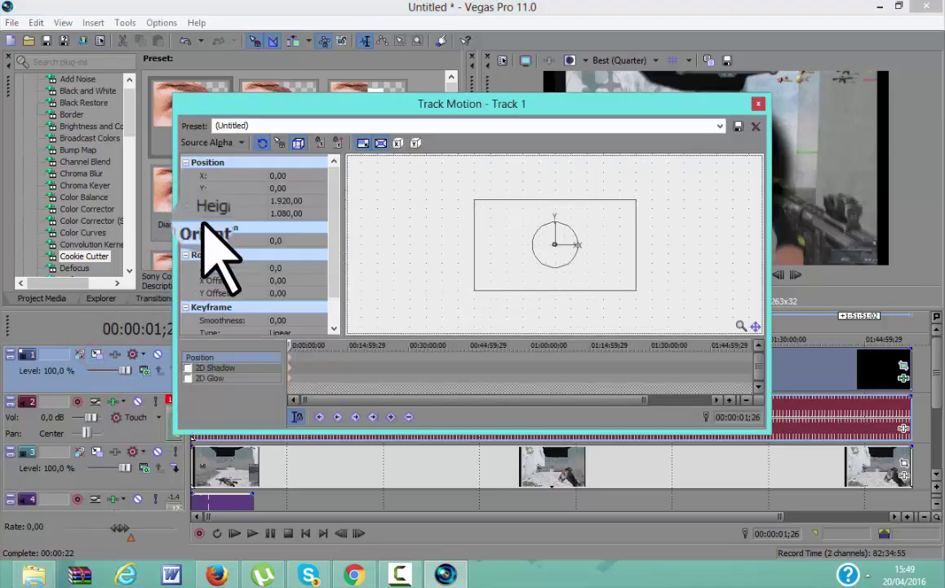
{"action": "left_click", "coordinate": [362, 145]}
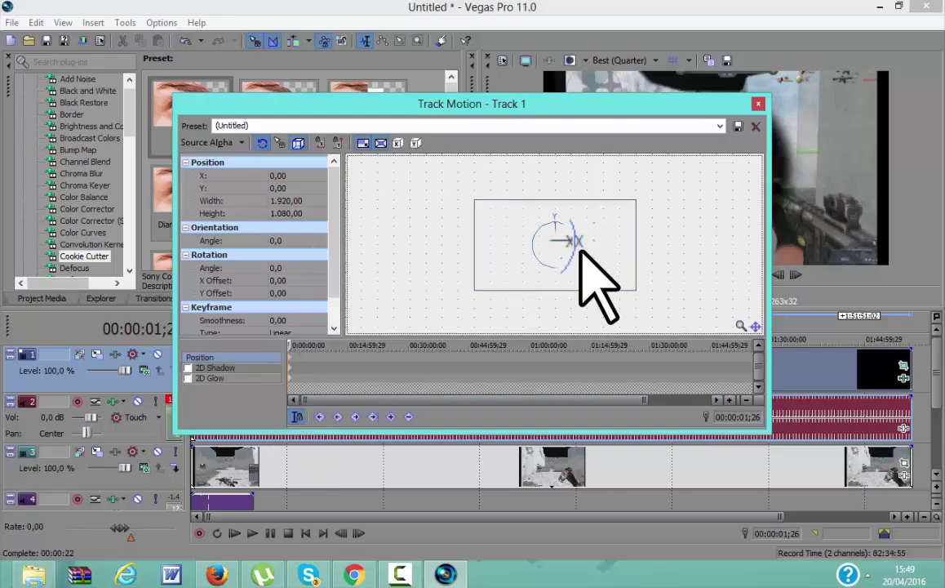
{"action": "left_click_drag", "start_coordinate": [607, 108], "coordinate": [365, 81]}
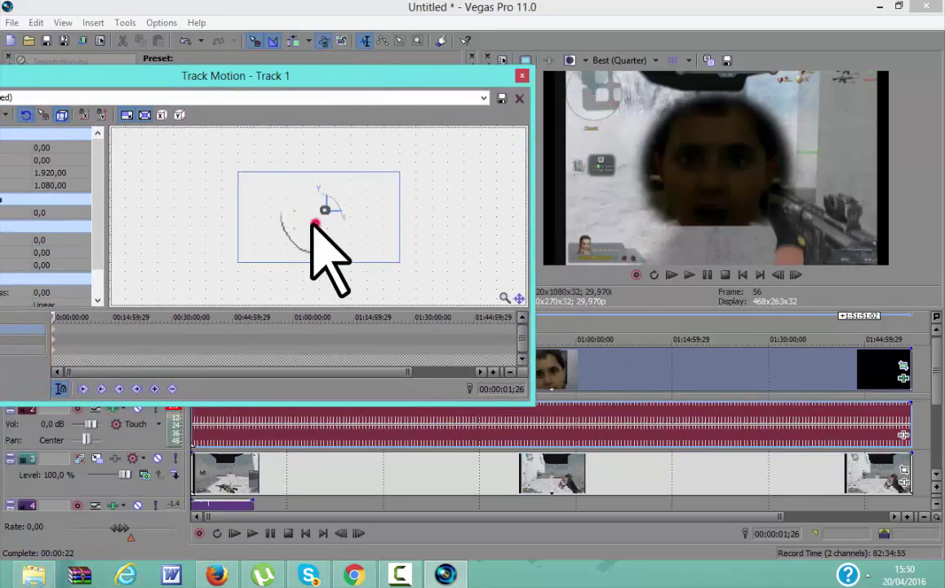
{"action": "left_click_drag", "start_coordinate": [312, 220], "coordinate": [270, 218]}
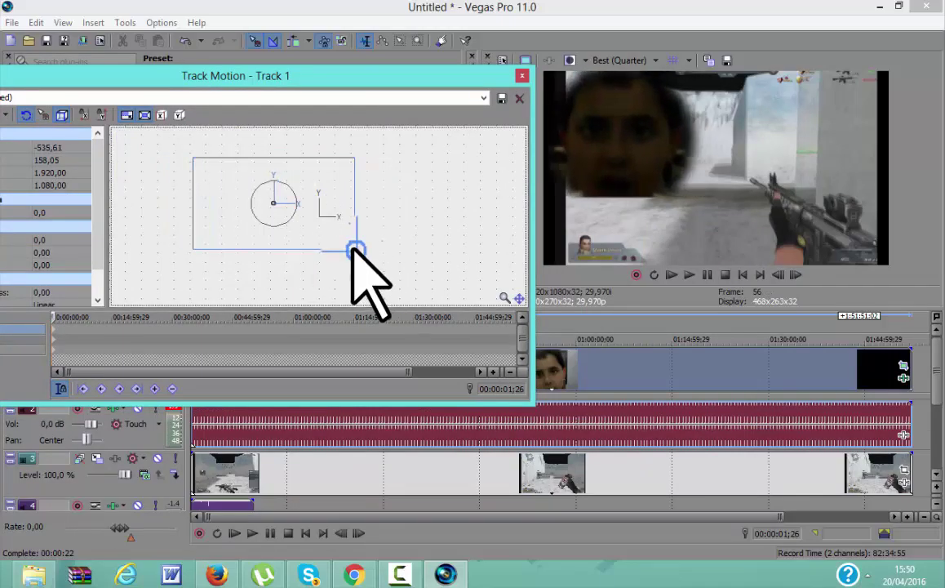
{"action": "left_click_drag", "start_coordinate": [353, 246], "coordinate": [329, 240]}
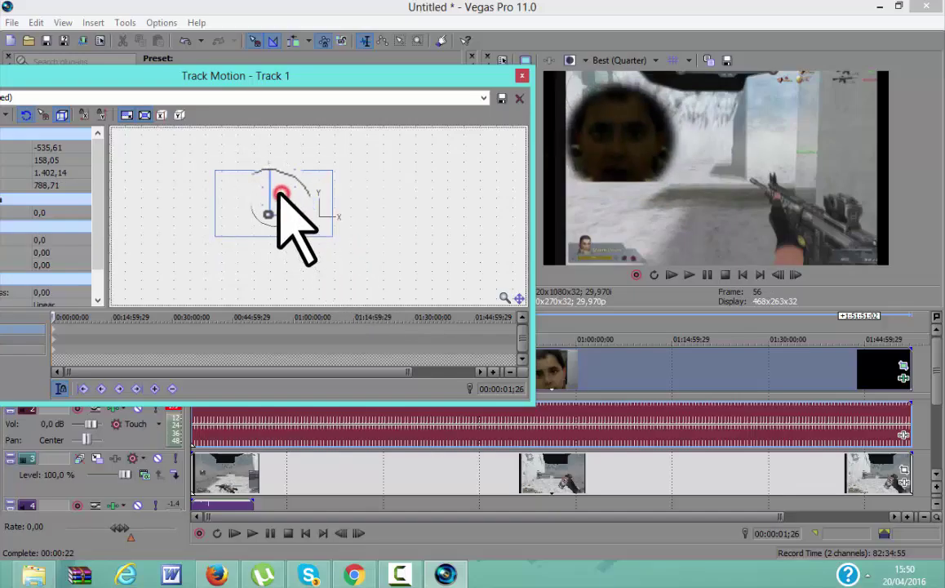
Shrink the webcam layer to about 876 by 493, place it at about X -676, Y 378 with a 1,3° tilt, and close Track Motion
{"action": "left_click_drag", "start_coordinate": [279, 193], "coordinate": [274, 189]}
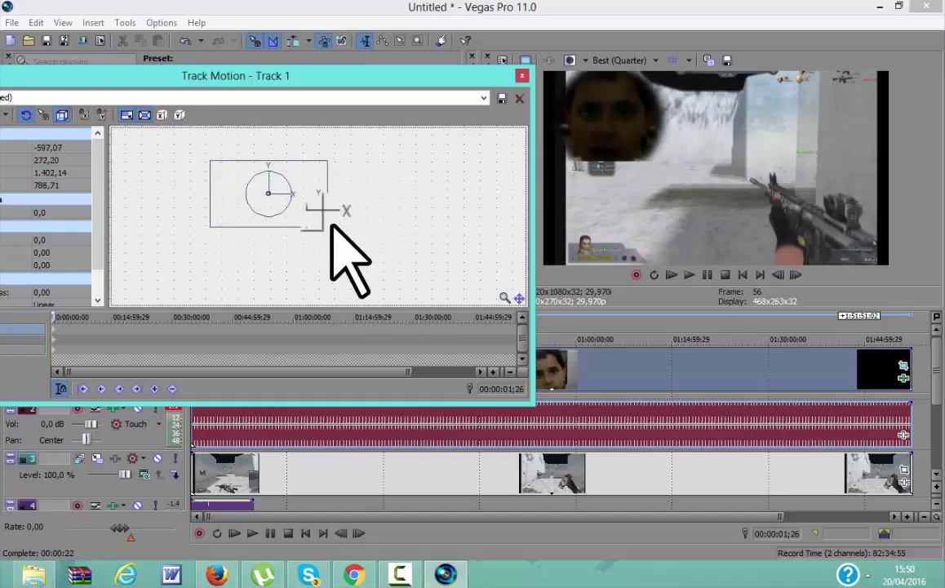
{"action": "left_click_drag", "start_coordinate": [327, 229], "coordinate": [318, 220]}
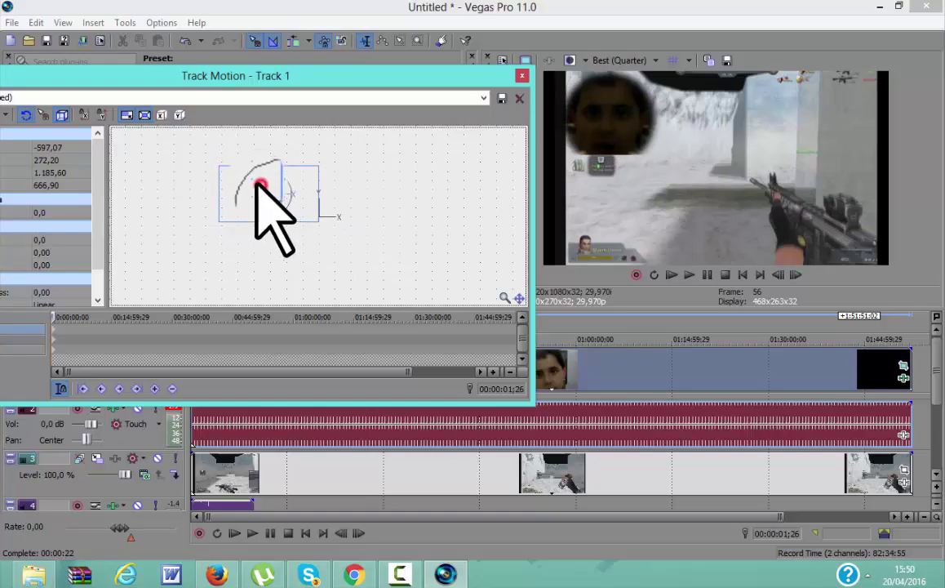
{"action": "left_click_drag", "start_coordinate": [255, 182], "coordinate": [261, 184]}
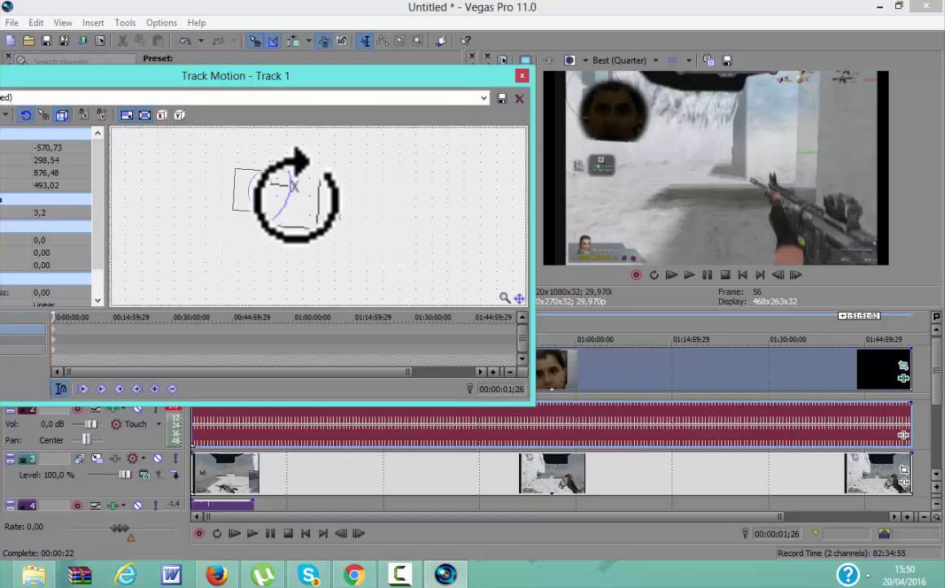
{"action": "mouse_move", "coordinate": [269, 191]}
{"action": "left_mouse_down"}
{"action": "mouse_move", "coordinate": [237, 186]}
{"action": "mouse_move", "coordinate": [277, 197]}
{"action": "mouse_move", "coordinate": [262, 189]}
{"action": "left_mouse_up"}
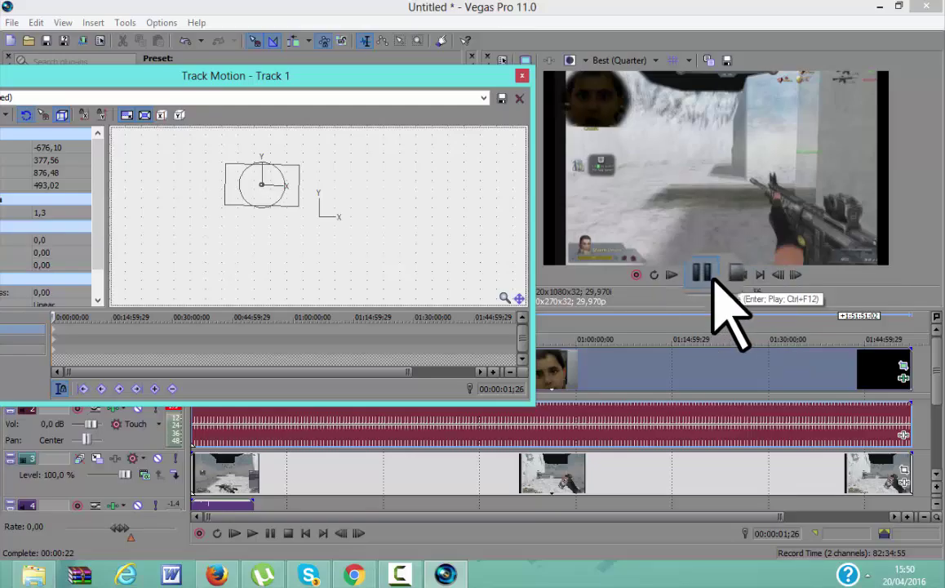
{"action": "left_click", "coordinate": [519, 79]}
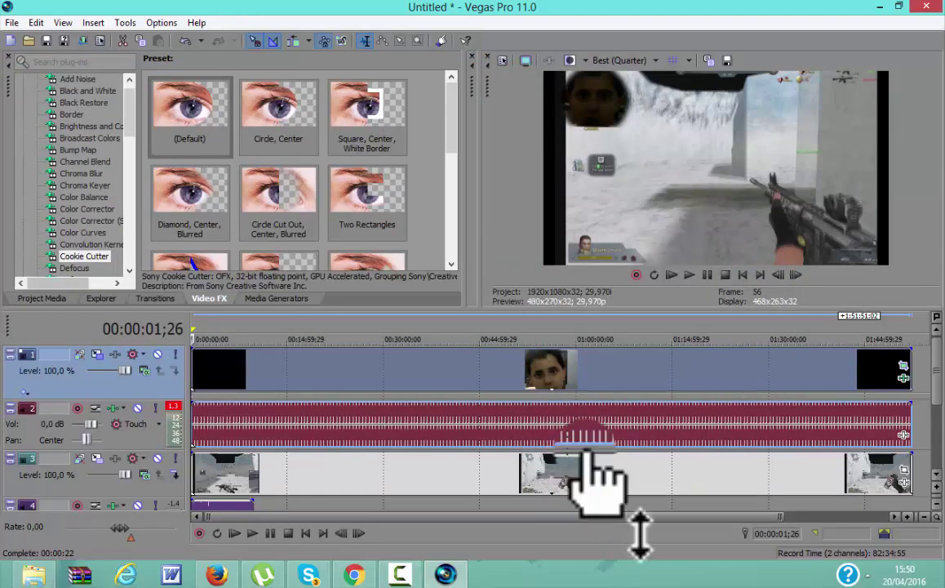
Lower the gain of the audio clip on track 4 to silence and play back a few seconds of the composite
{"action": "scroll", "coordinate": [602, 422], "scroll_direction": "down", "scroll_amount": 2}
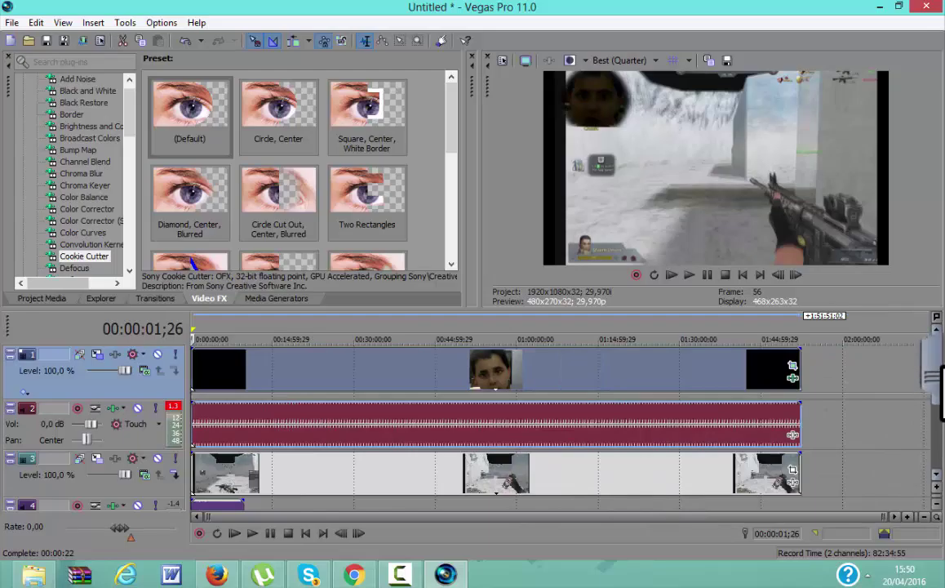
{"action": "left_click_drag", "start_coordinate": [938, 400], "coordinate": [937, 431]}
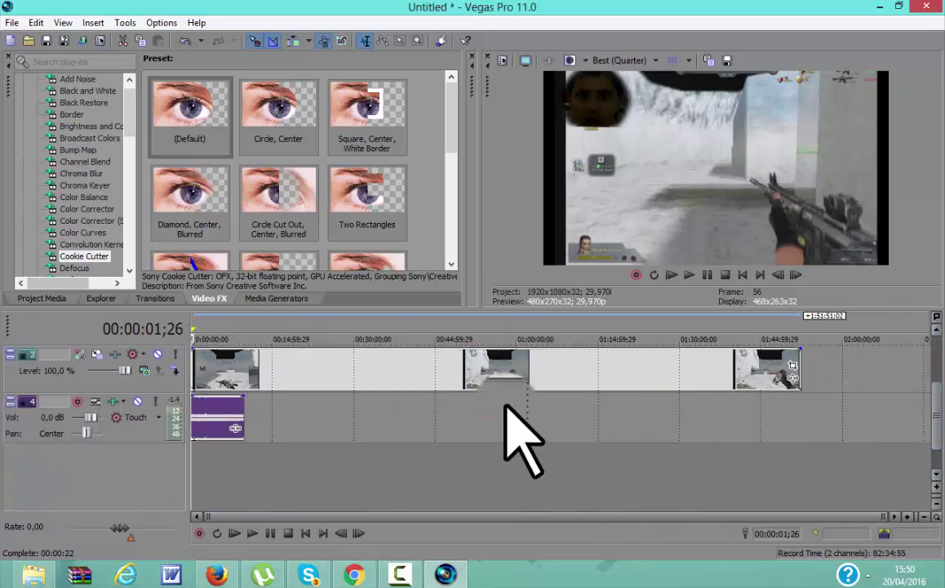
{"action": "left_click_drag", "start_coordinate": [232, 399], "coordinate": [225, 530]}
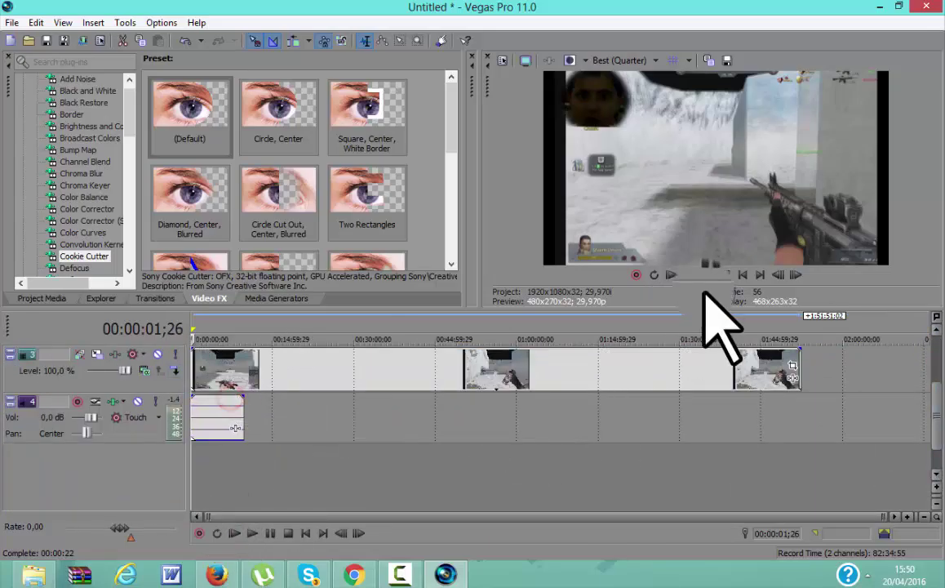
{"action": "left_click", "coordinate": [706, 275]}
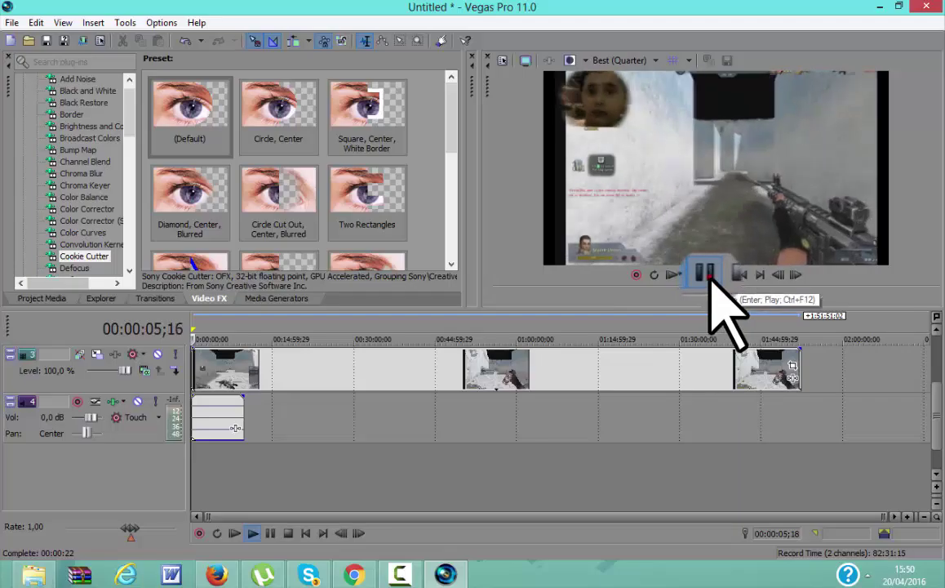
{"action": "left_click", "coordinate": [707, 274]}
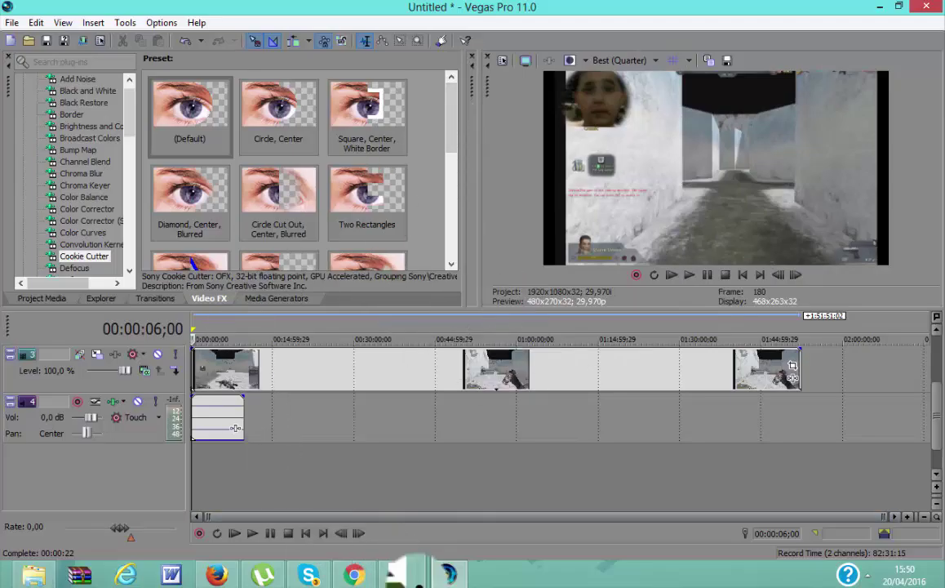
{"action": "left_click", "coordinate": [415, 572]}
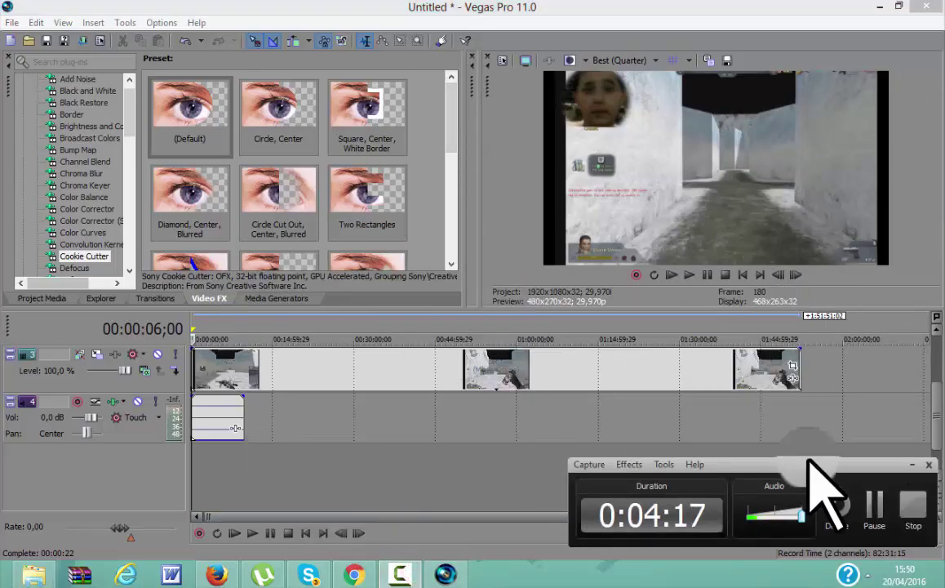